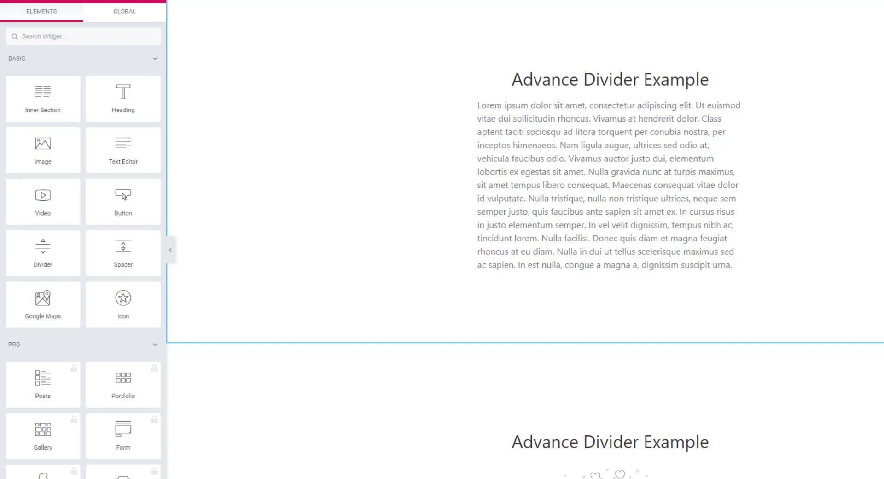
# Search 'advance', place the Advanced Divider between the heading and paragraph, and open its styles
pyautogui.click(95, 38)
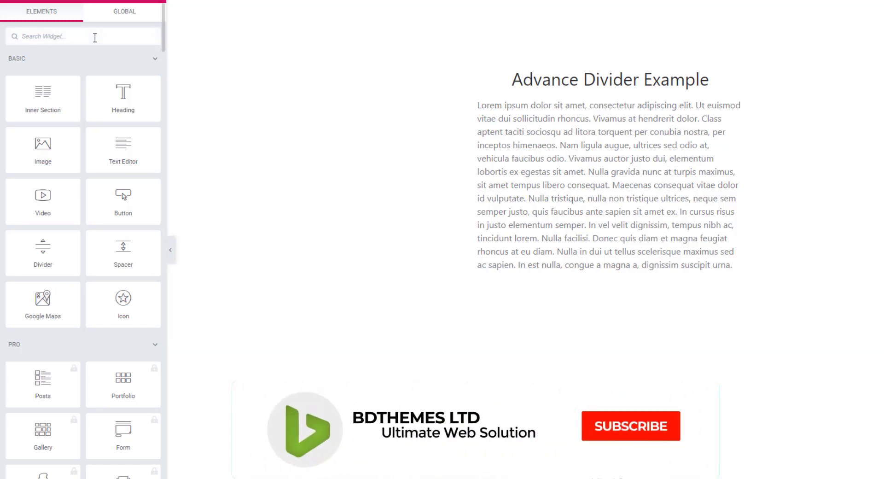
pyautogui.write('advance')
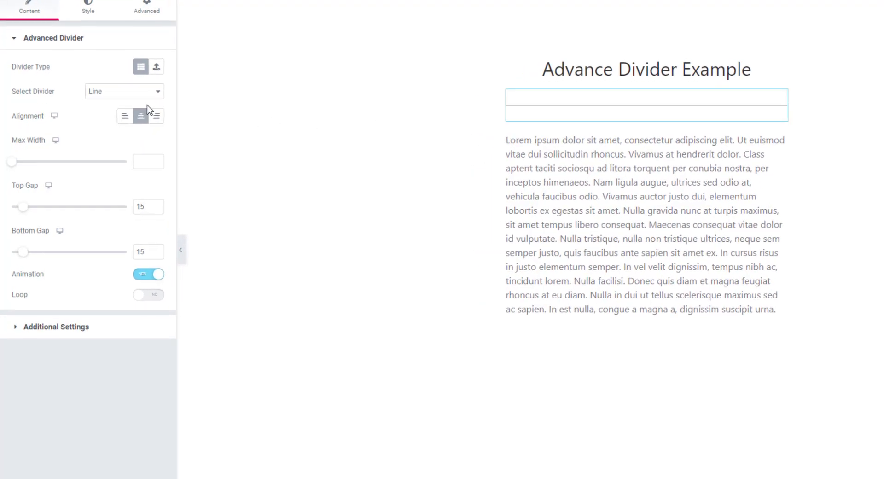
pyautogui.click(149, 101)
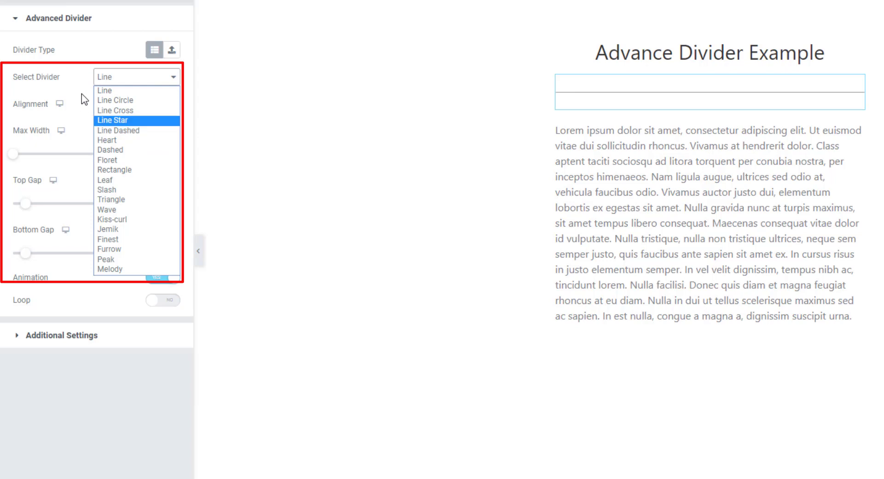
# Switch the divider to the Heart style and center it after trying left and right alignment
pyautogui.press('Down')
pyautogui.press('Down')
pyautogui.press('Return')
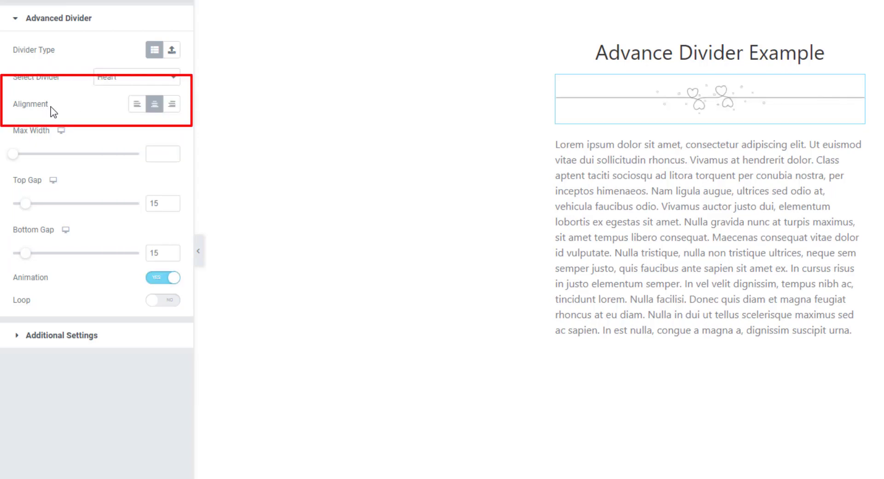
pyautogui.click(133, 110)
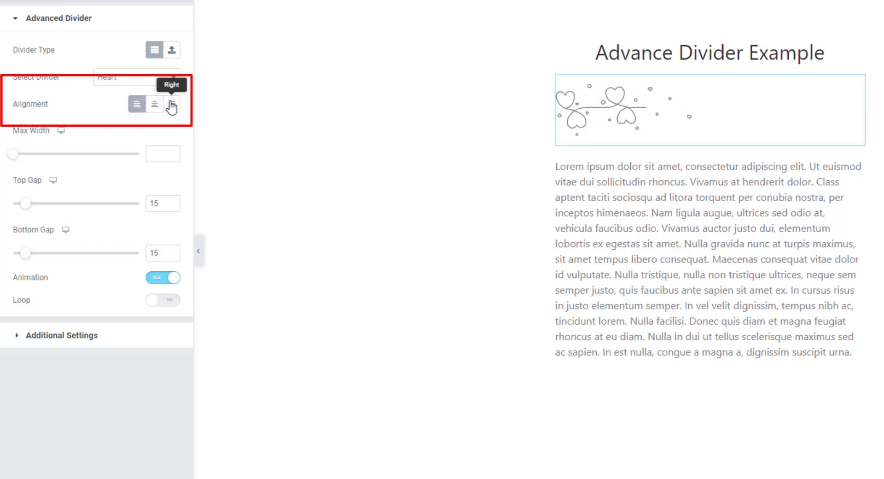
pyautogui.click(172, 106)
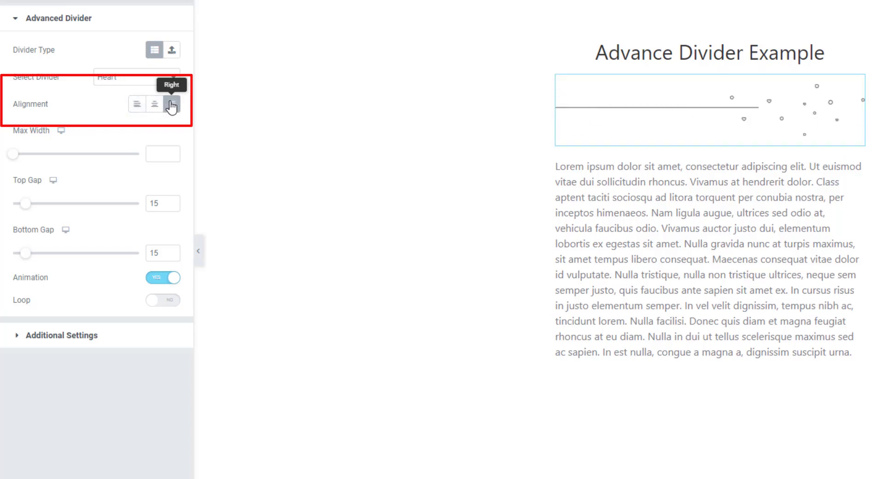
pyautogui.click(156, 105)
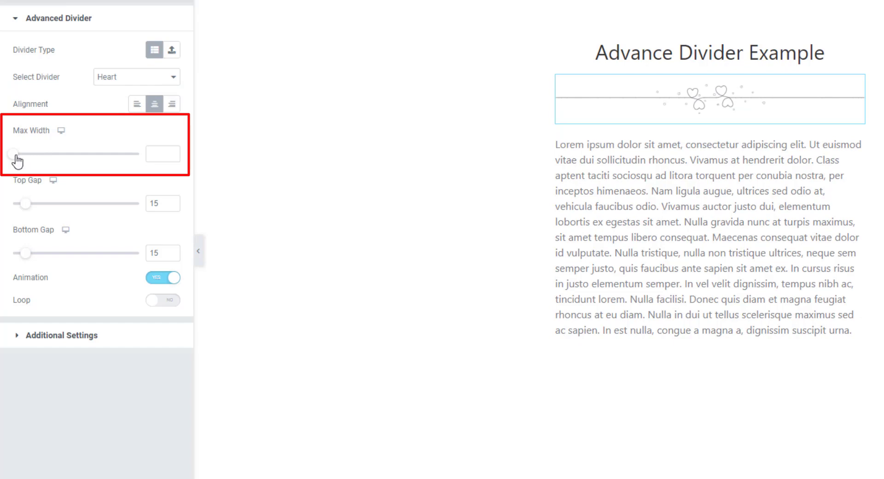
# Give the heart divider Max Width 375, Top Gap 29 and Bottom Gap 18
pyautogui.moveTo(16, 155)
pyautogui.mouseDown()
pyautogui.moveTo(64, 155)
pyautogui.moveTo(35, 160)
pyautogui.moveTo(64, 162)
pyautogui.moveTo(59, 170)
pyautogui.mouseUp()
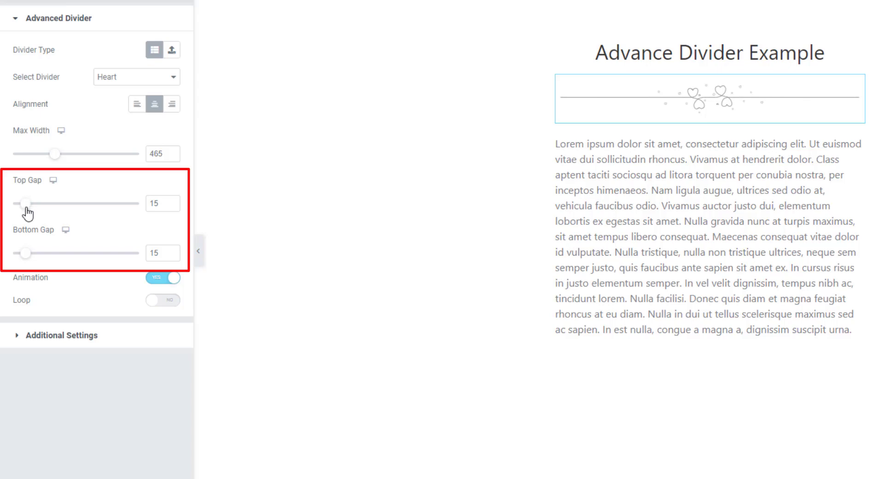
pyautogui.moveTo(26, 208)
pyautogui.mouseDown()
pyautogui.moveTo(78, 214)
pyautogui.moveTo(98, 245)
pyautogui.moveTo(85, 213)
pyautogui.moveTo(41, 212)
pyautogui.mouseUp()
pyautogui.moveTo(26, 253)
pyautogui.mouseDown()
pyautogui.moveTo(79, 253)
pyautogui.moveTo(29, 252)
pyautogui.mouseUp()
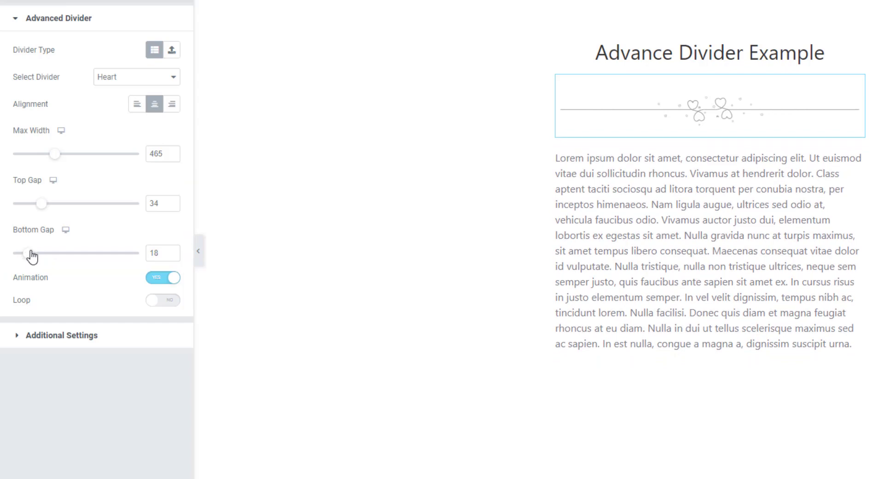
pyautogui.moveTo(54, 154); pyautogui.dragTo(43, 154)
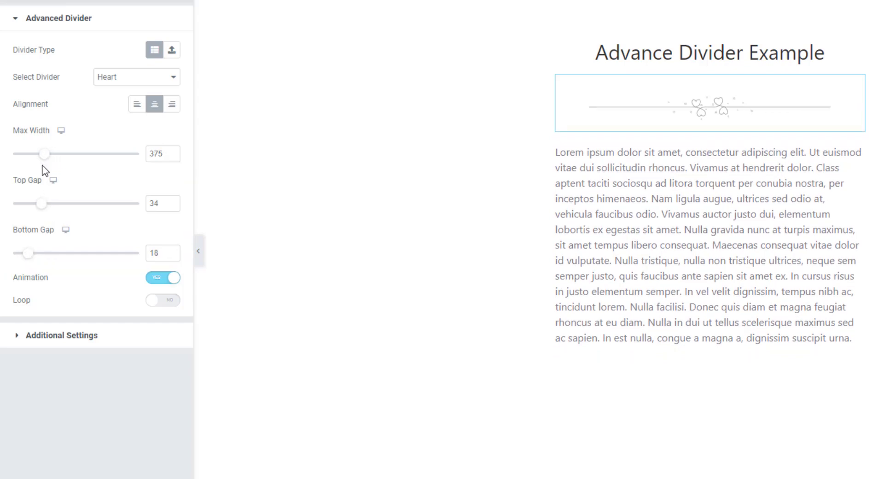
pyautogui.moveTo(45, 205); pyautogui.dragTo(40, 203)
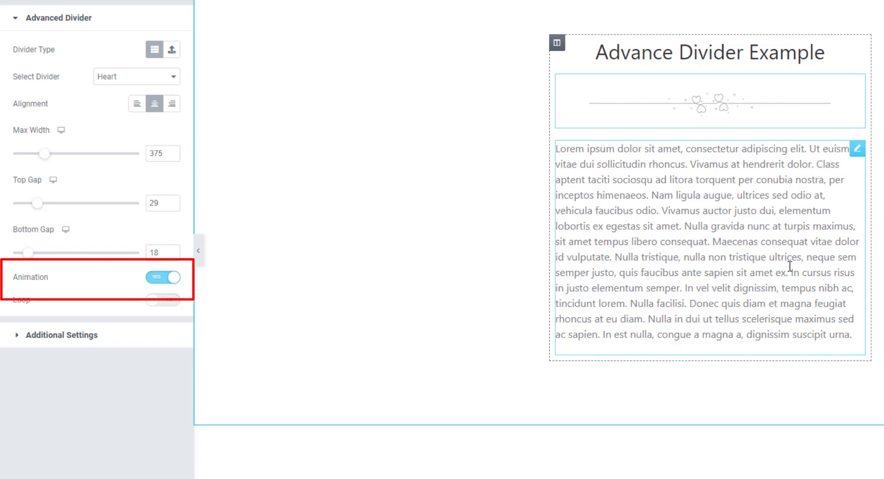
# Toggle the animation, preview the Line Dashed and Jemik styles, then choose Line Star
pyautogui.click(160, 279)
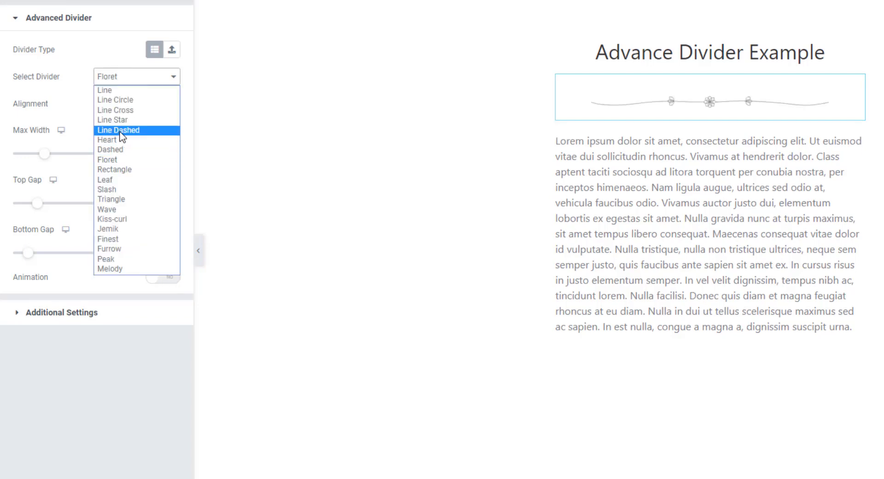
pyautogui.click(122, 135)
pyautogui.click(174, 83)
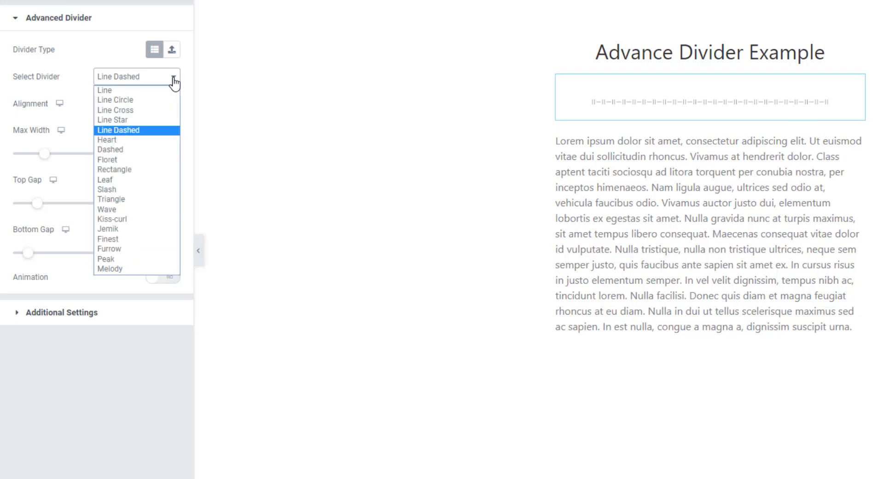
pyautogui.click(108, 230)
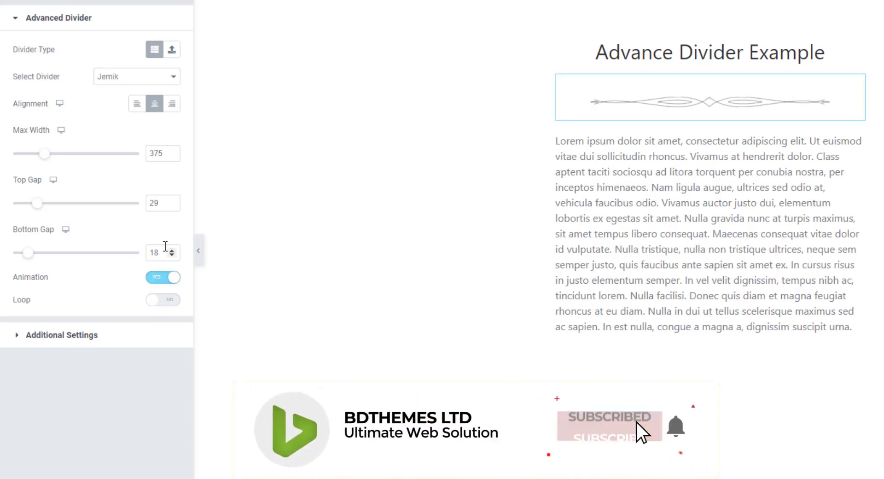
pyautogui.click(169, 81)
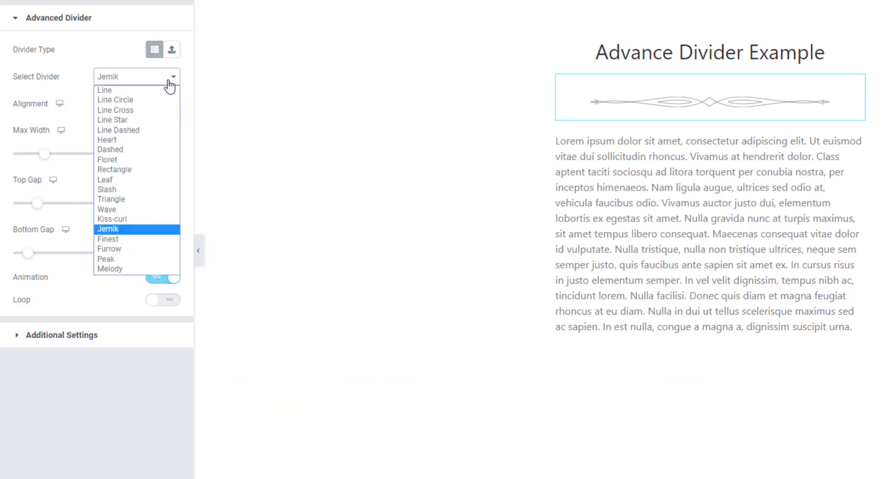
pyautogui.click(131, 119)
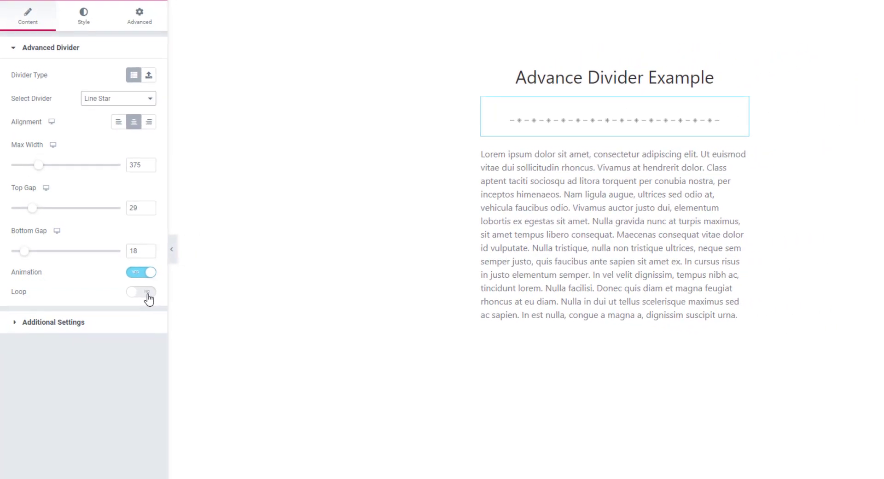
pyautogui.click(149, 299)
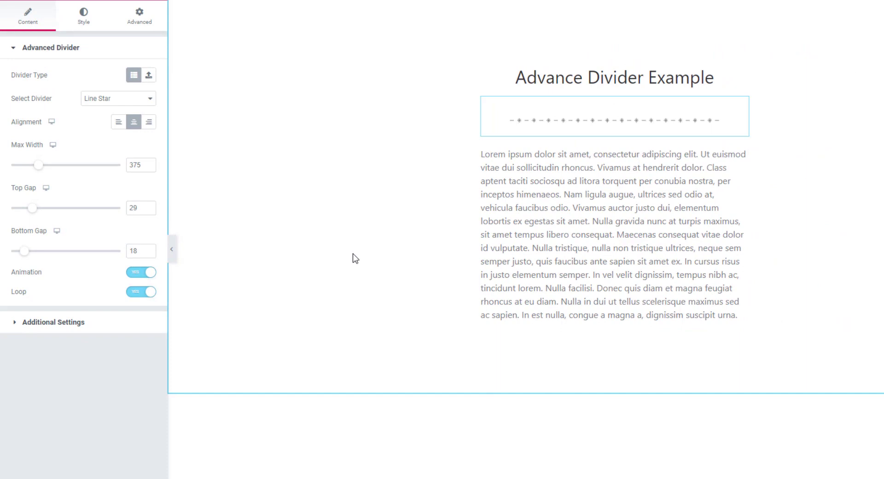
pyautogui.scroll(-5, 355, 259)
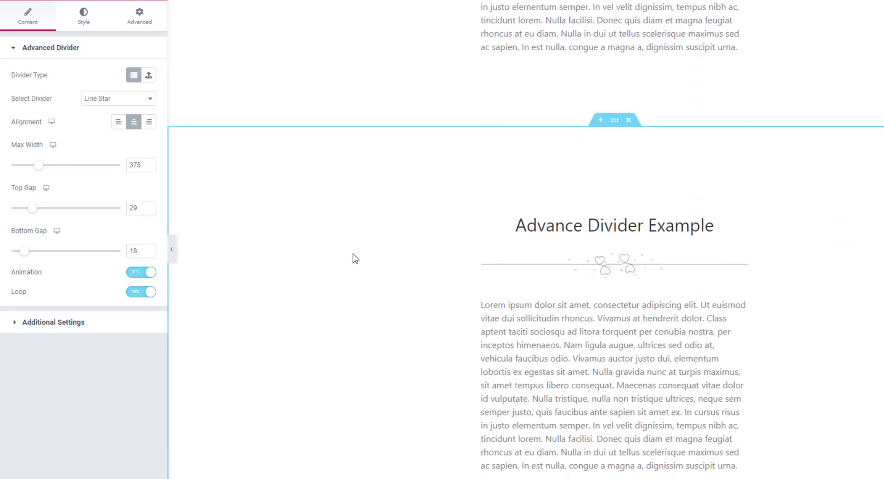
pyautogui.scroll(-3, 355, 258)
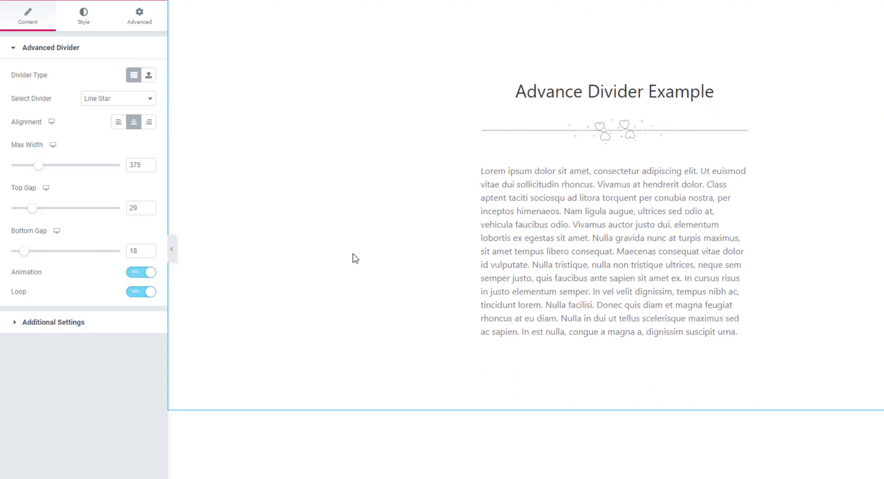
pyautogui.scroll(-10, 355, 258)
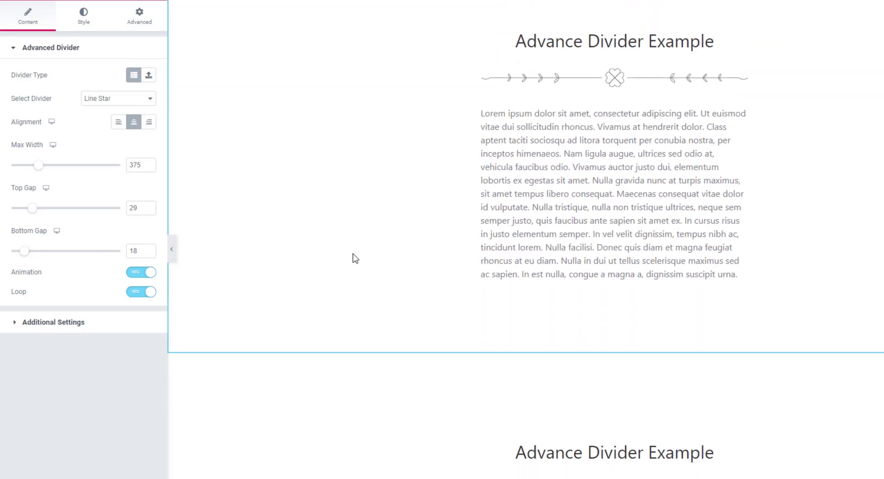
pyautogui.scroll(-12, 355, 258)
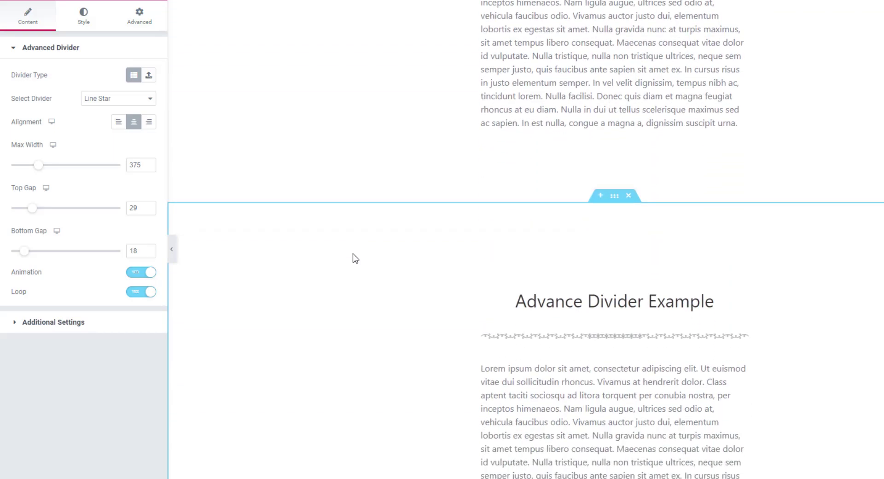
pyautogui.scroll(-5, 355, 258)
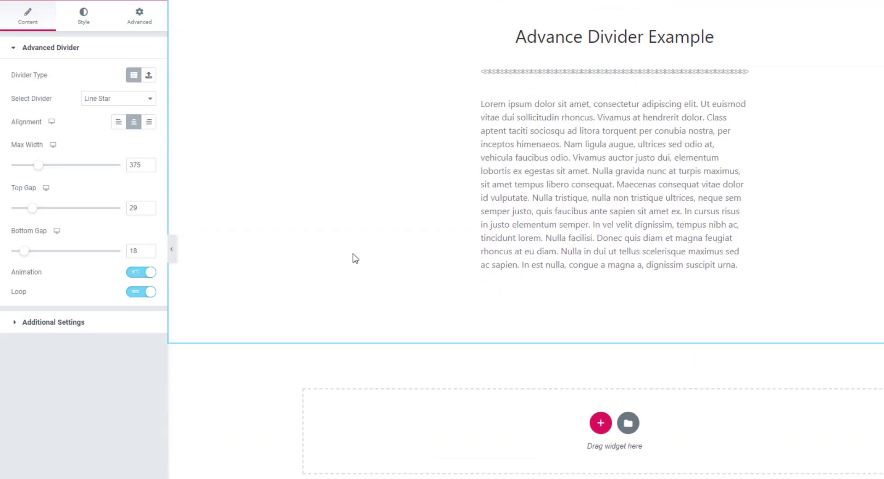
pyautogui.scroll(-6, 355, 258)
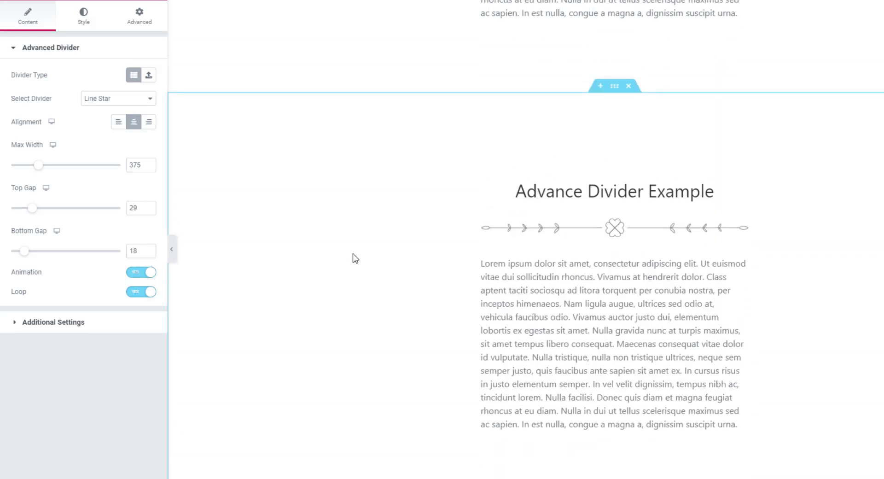
pyautogui.scroll(-10, 355, 258)
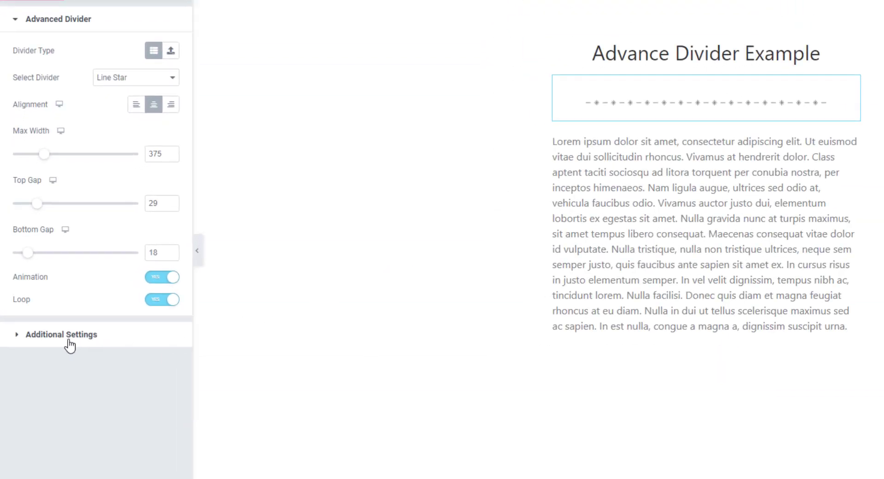
# In Additional Settings, set Stroke Width 4, Divider Crop 148 and Match Height 15
pyautogui.click(69, 340)
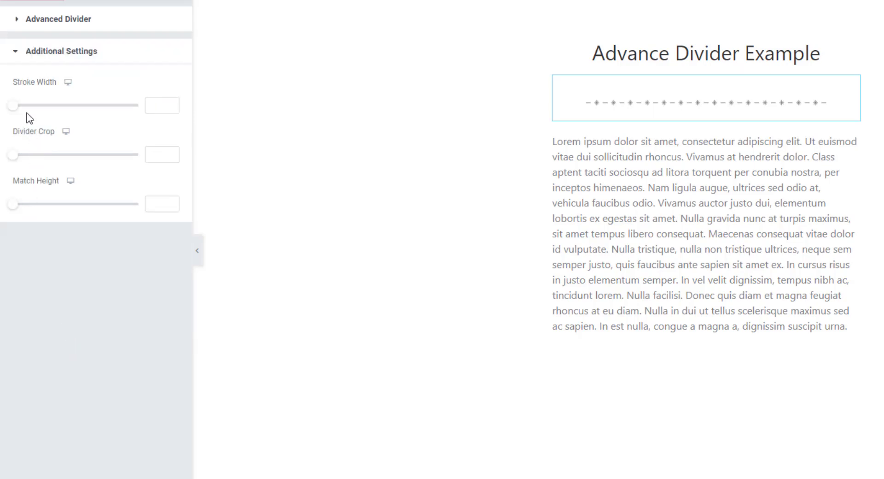
pyautogui.moveTo(15, 107)
pyautogui.mouseDown()
pyautogui.moveTo(161, 110)
pyautogui.moveTo(35, 112)
pyautogui.moveTo(69, 112)
pyautogui.moveTo(47, 110)
pyautogui.moveTo(64, 113)
pyautogui.moveTo(55, 111)
pyautogui.mouseUp()
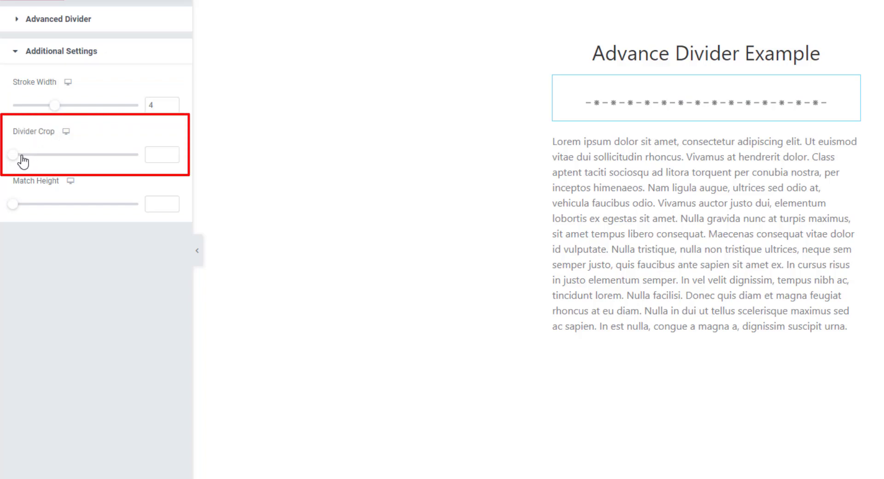
pyautogui.moveTo(14, 162); pyautogui.dragTo(33, 168)
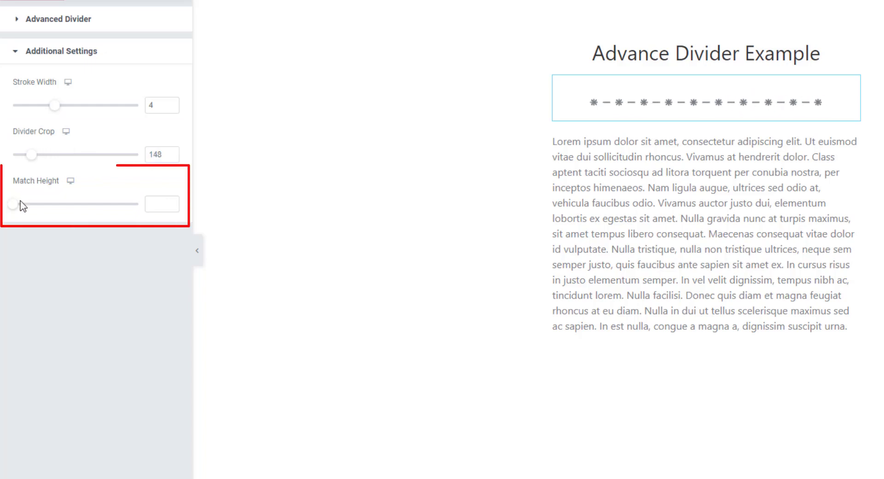
pyautogui.moveTo(17, 206)
pyautogui.mouseDown()
pyautogui.moveTo(42, 205)
pyautogui.moveTo(19, 205)
pyautogui.mouseUp()
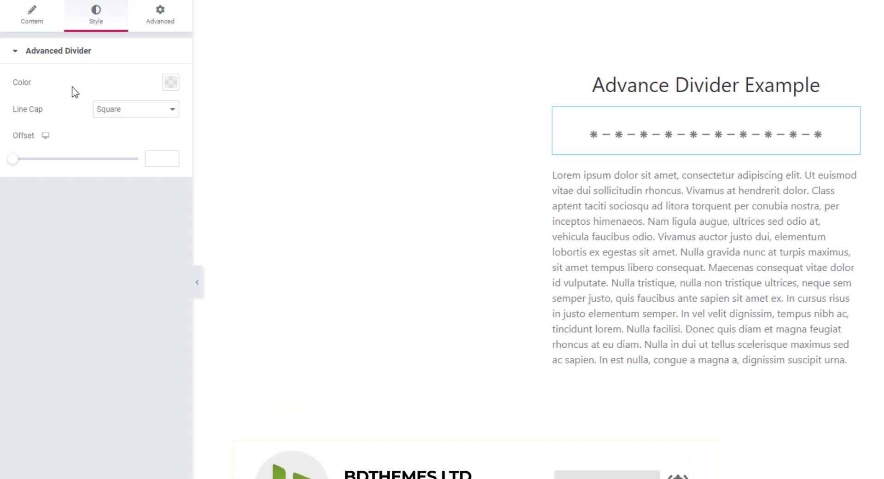
# Color the divider a light red in the Style tab, keeping the Square line cap
pyautogui.click(168, 84)
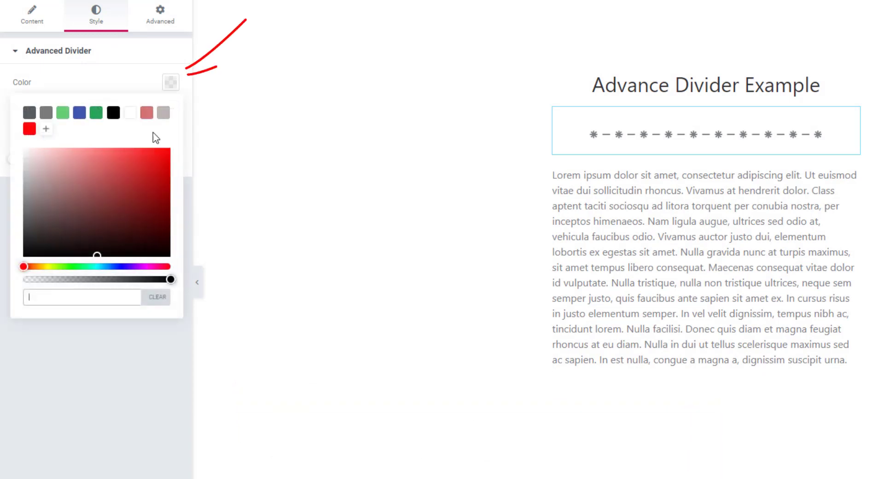
pyautogui.click(144, 160)
pyautogui.moveTo(143, 160); pyautogui.dragTo(114, 162)
pyautogui.click(96, 91)
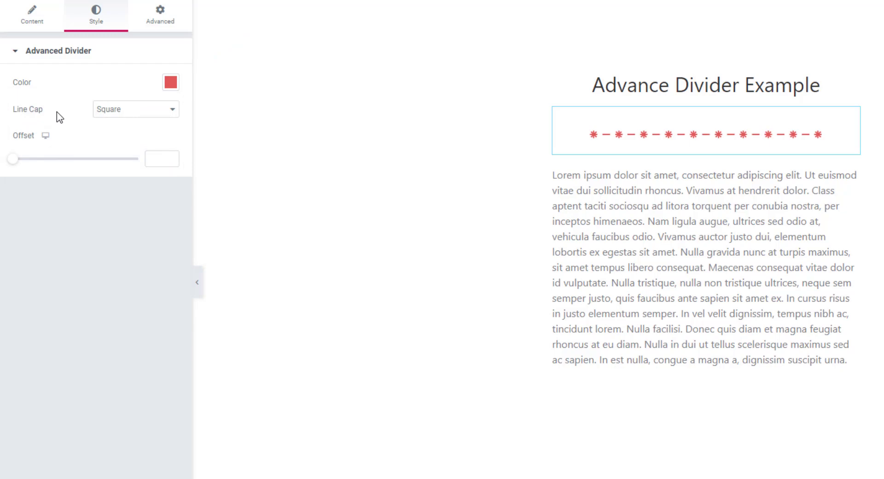
pyautogui.click(171, 115)
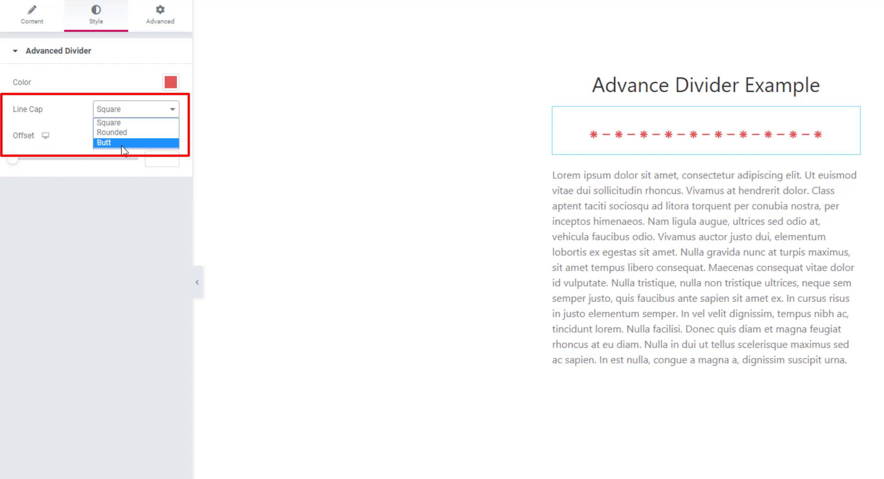
pyautogui.click(54, 148)
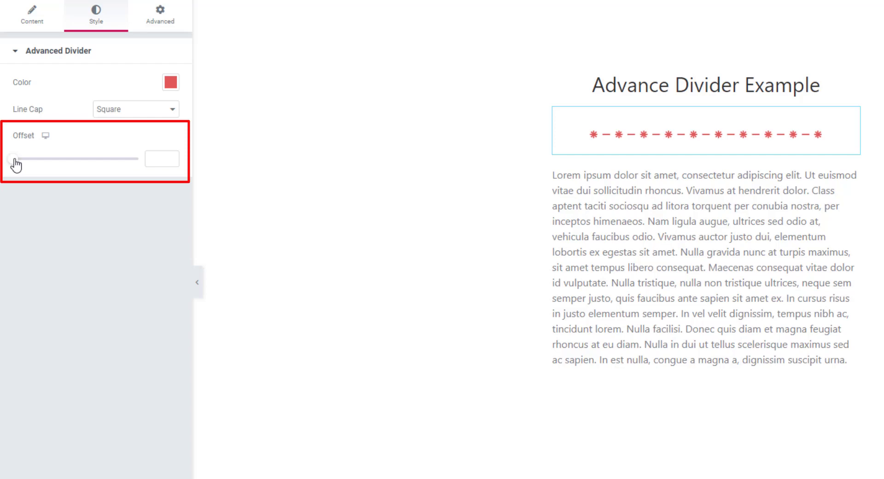
# Drag the Style tab's Offset slider so the value reads 15
pyautogui.moveTo(18, 162)
pyautogui.mouseDown()
pyautogui.moveTo(37, 161)
pyautogui.moveTo(17, 169)
pyautogui.moveTo(30, 175)
pyautogui.moveTo(14, 173)
pyautogui.moveTo(33, 180)
pyautogui.moveTo(17, 179)
pyautogui.mouseUp()
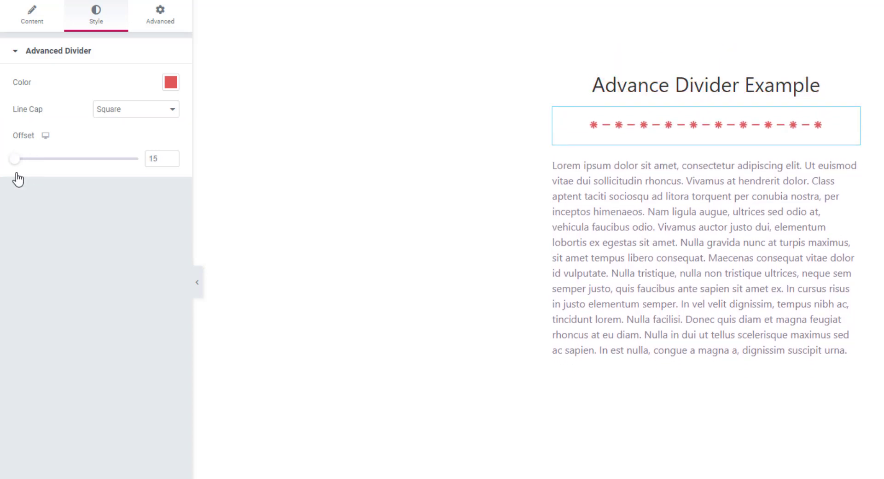